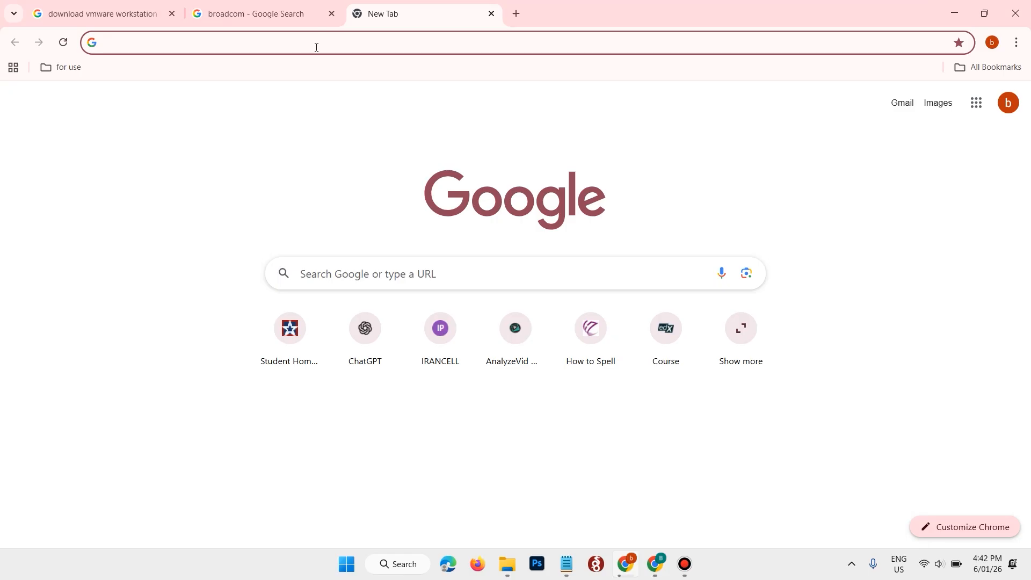
Step: Search Google for "vmware workstation 25h2 download"
{"action": "type", "text": "v"}
{"action": "key", "text": "Down"}
{"action": "key", "text": "Down"}
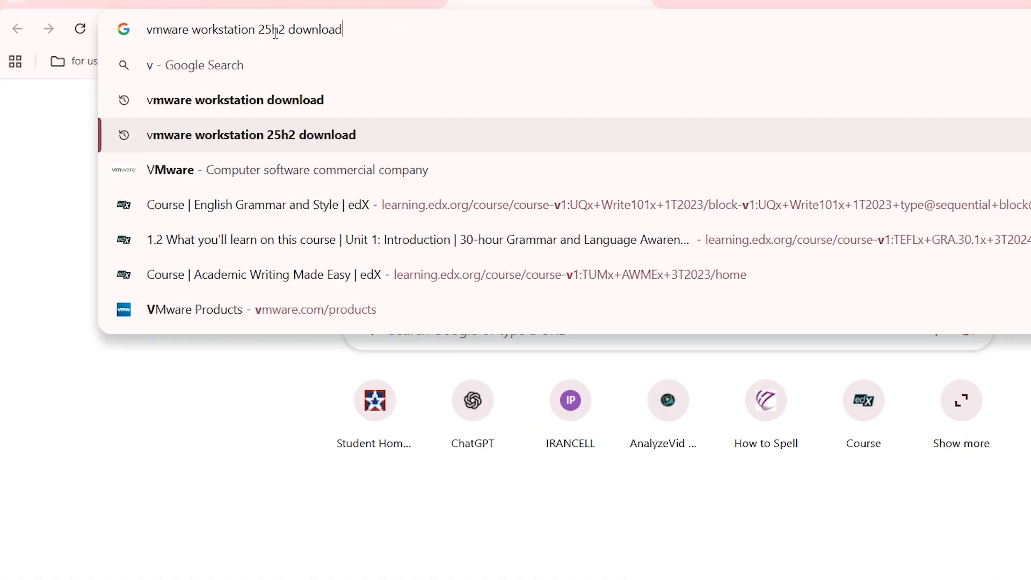
{"action": "key", "text": "Return"}
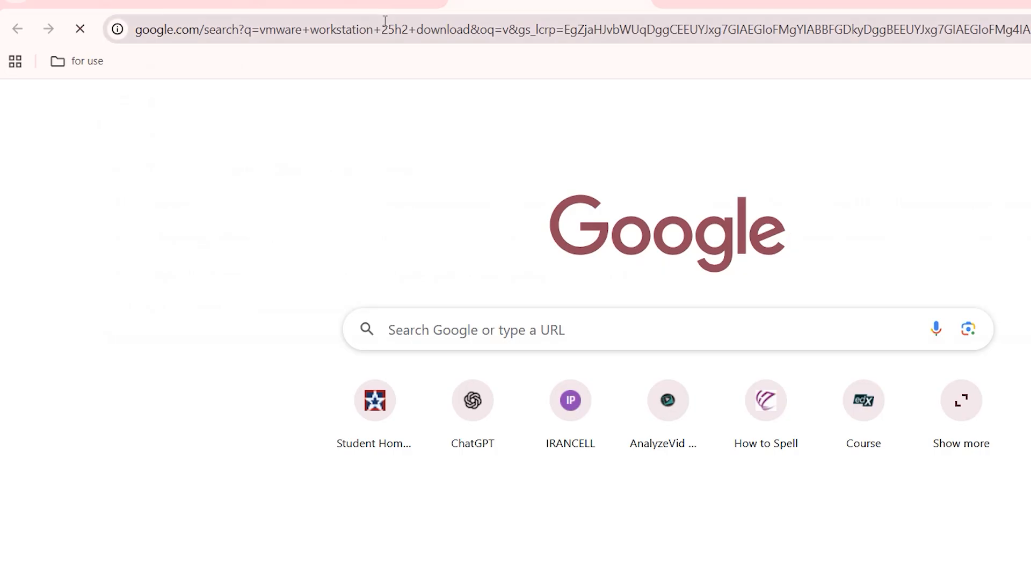
Step: Find the Broadcom Tech Docs Portal result for VMware Workstation Pro 25H2 in the search results and open it
{"action": "scroll", "coordinate": [550, 293], "scroll_direction": "down", "scroll_amount": 1}
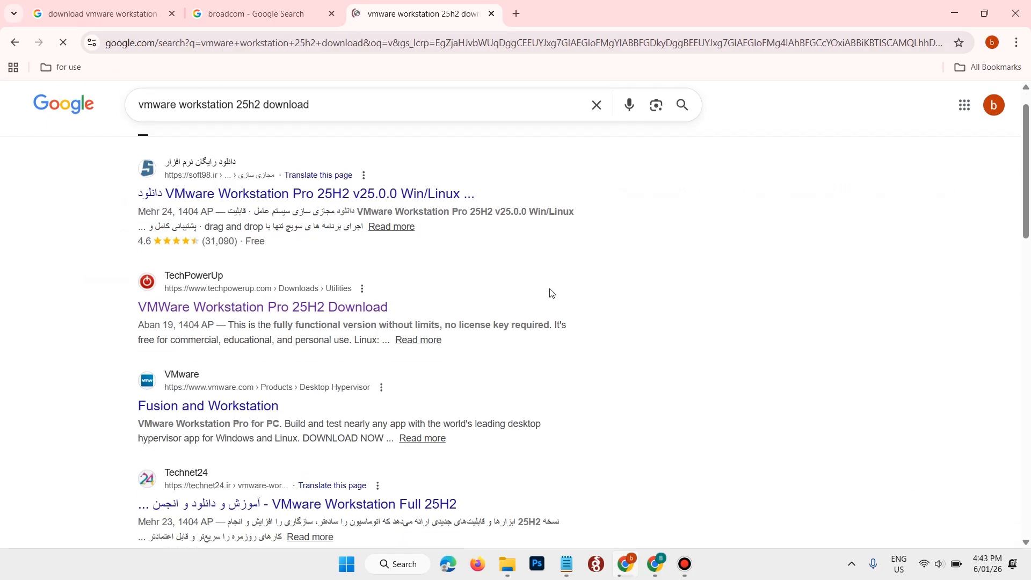
{"action": "scroll", "coordinate": [550, 293], "scroll_direction": "down", "scroll_amount": 3}
{"action": "scroll", "coordinate": [388, 199], "scroll_direction": "down", "scroll_amount": 7}
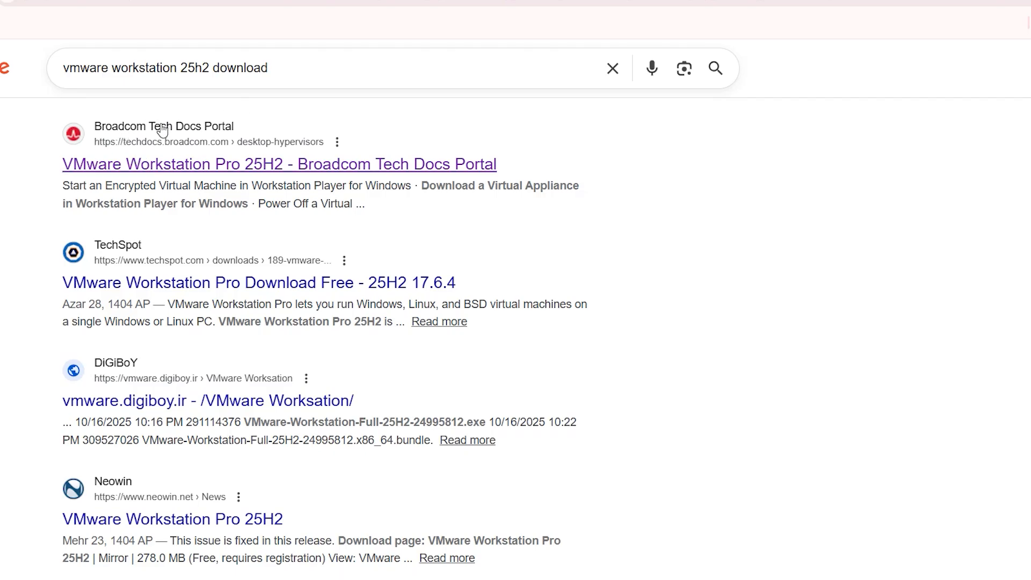
{"action": "triple_click", "coordinate": [290, 160]}
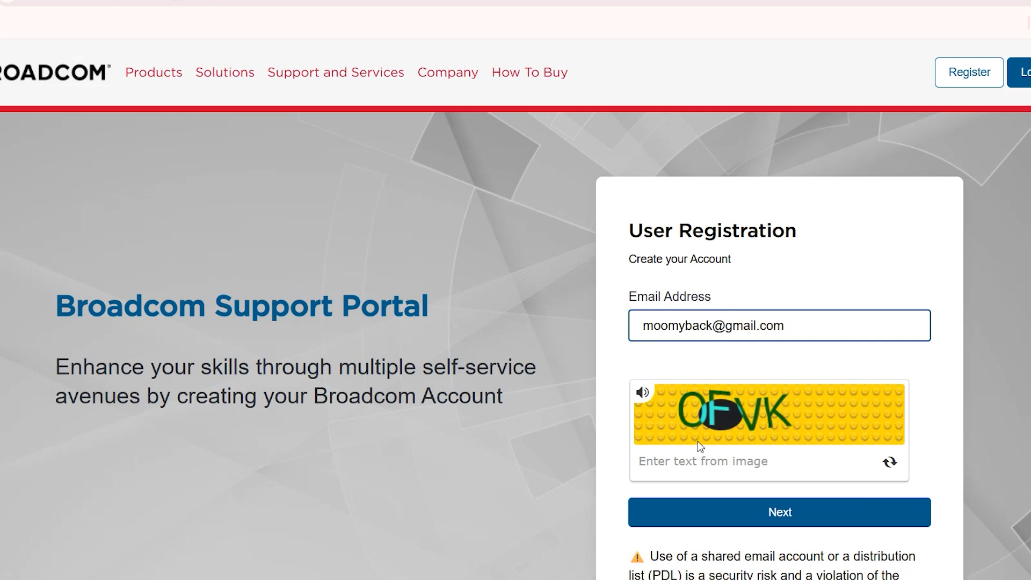
Step: Enter the captcha text in the Broadcom user registration form and continue to email verification
{"action": "left_click", "coordinate": [708, 463]}
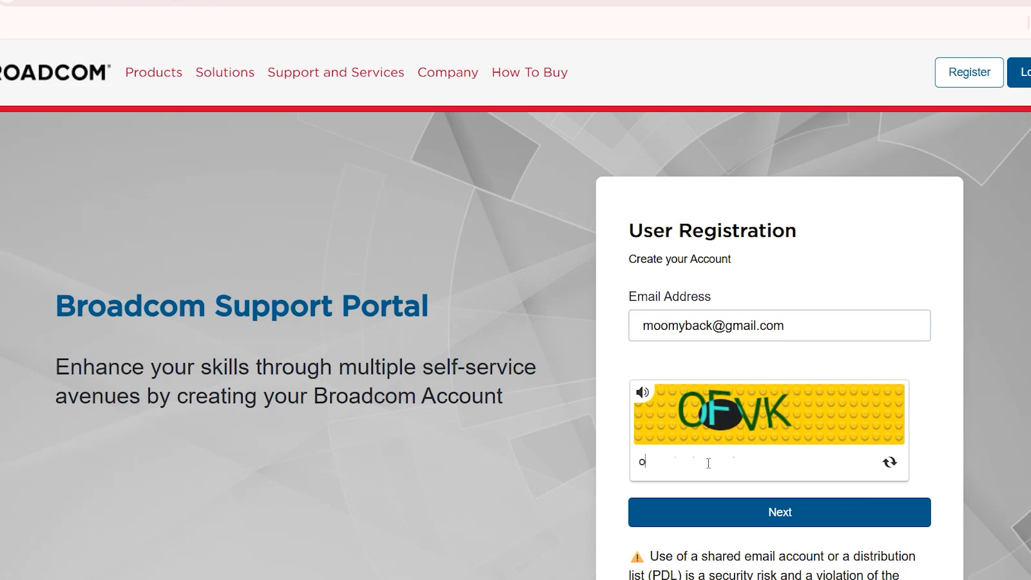
{"action": "type", "text": "OFVF"}
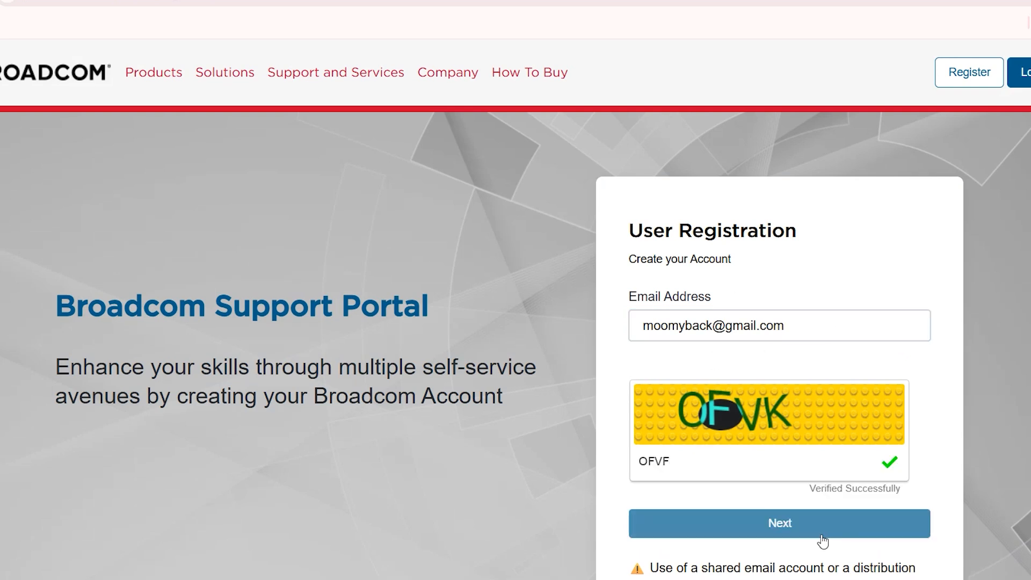
{"action": "left_click", "coordinate": [823, 536]}
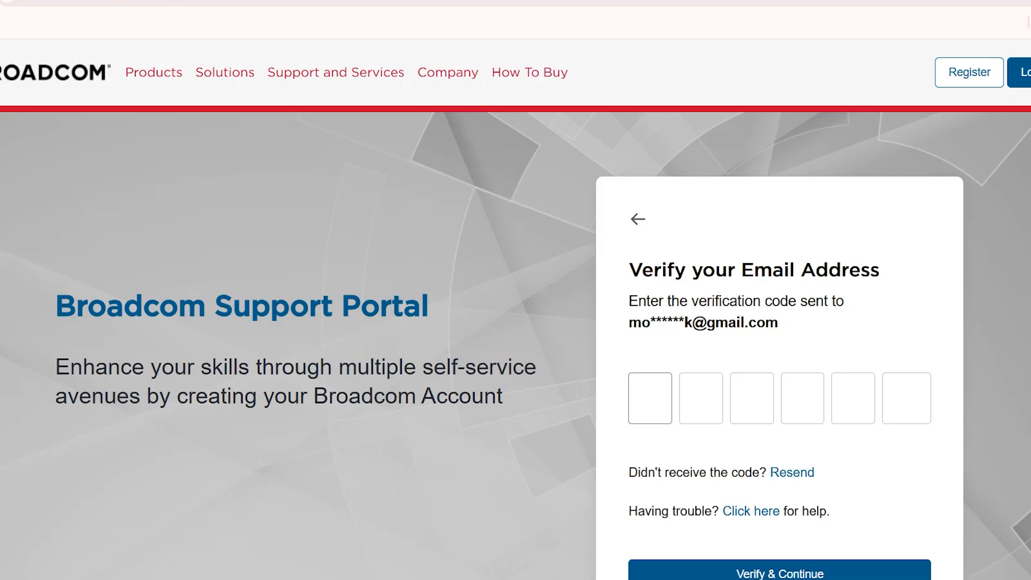
Step: Open Gmail in a new browser tab and open the Broadcom Registration Notice email containing the verification code
{"action": "key", "text": "ctrl+t"}
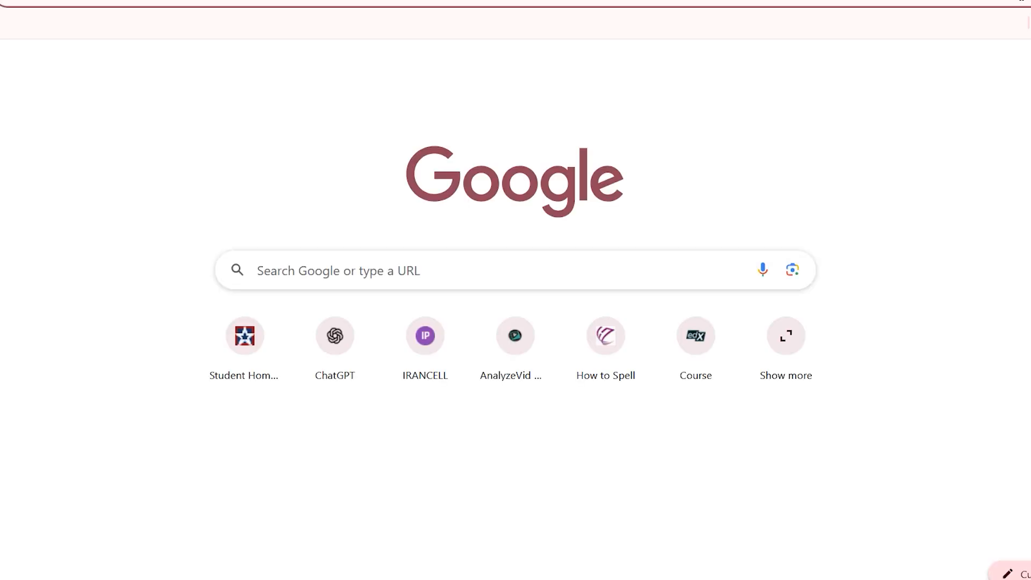
{"action": "left_click", "coordinate": [1030, 66]}
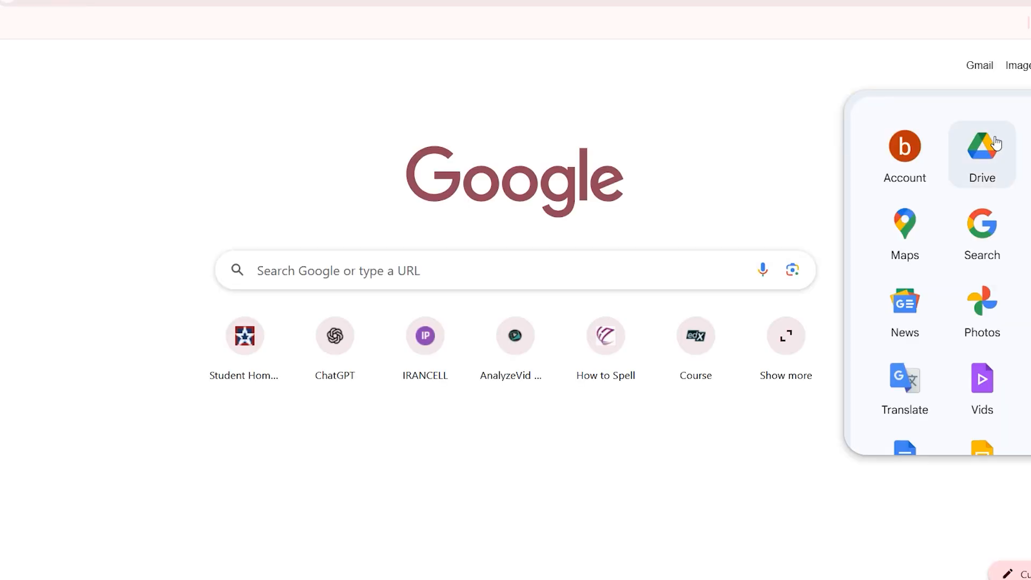
{"action": "left_click", "coordinate": [1030, 155]}
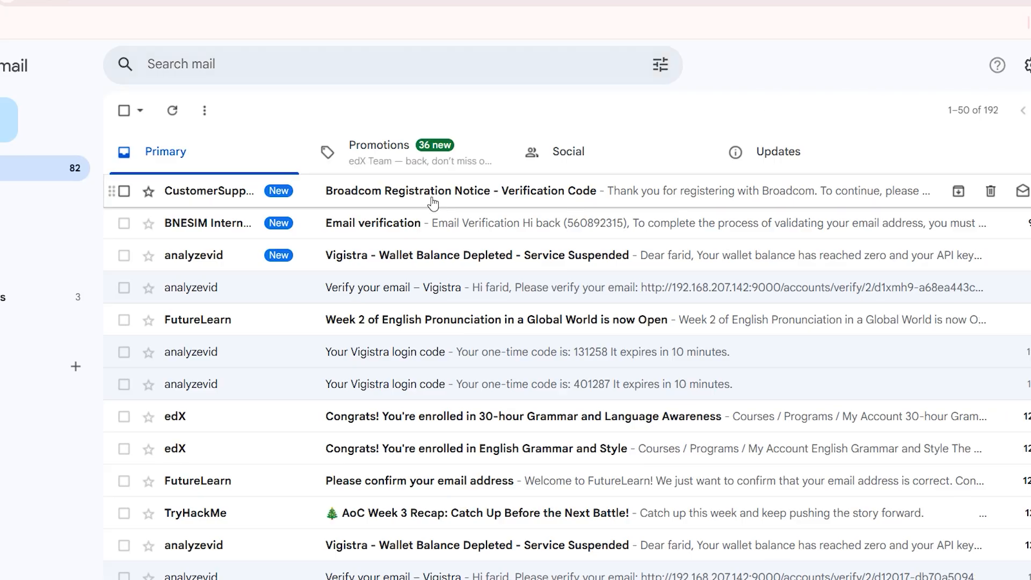
{"action": "left_click", "coordinate": [414, 191]}
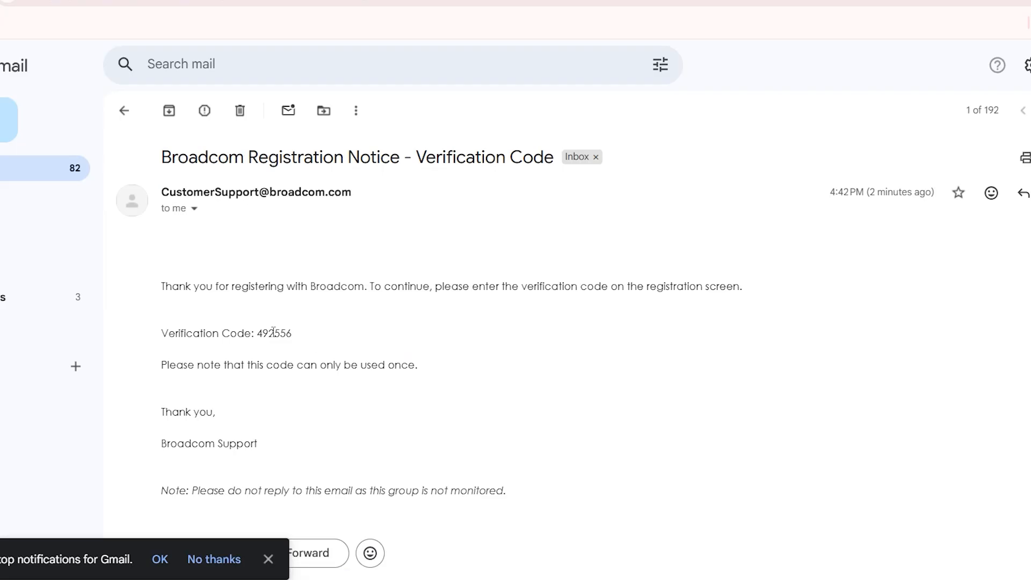
Step: Copy the verification code from the email and paste it into the Broadcom email verification form
{"action": "double_click", "coordinate": [269, 331]}
{"action": "right_click", "coordinate": [269, 331]}
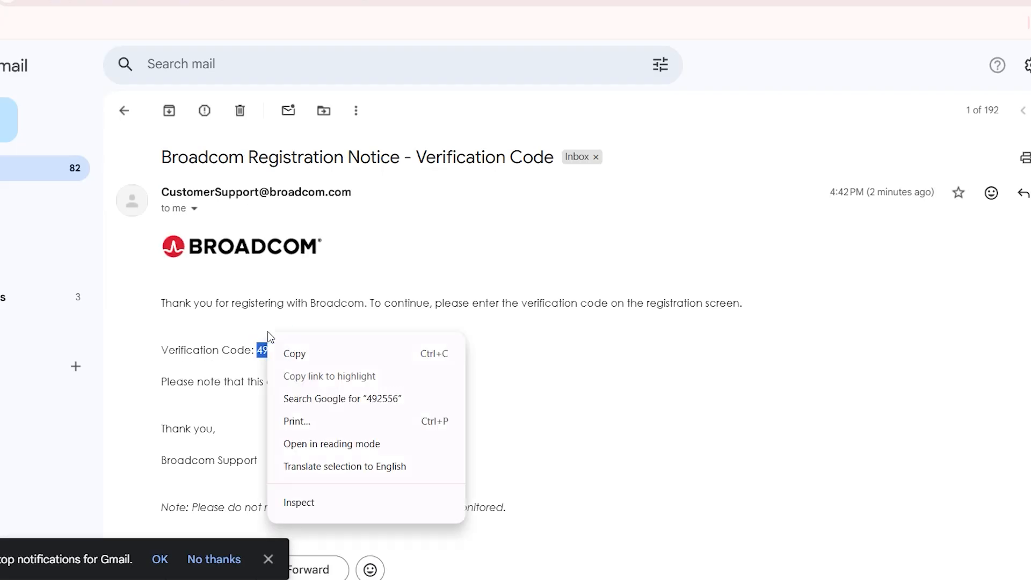
{"action": "left_click", "coordinate": [293, 352]}
{"action": "key", "text": "ctrl+Tab"}
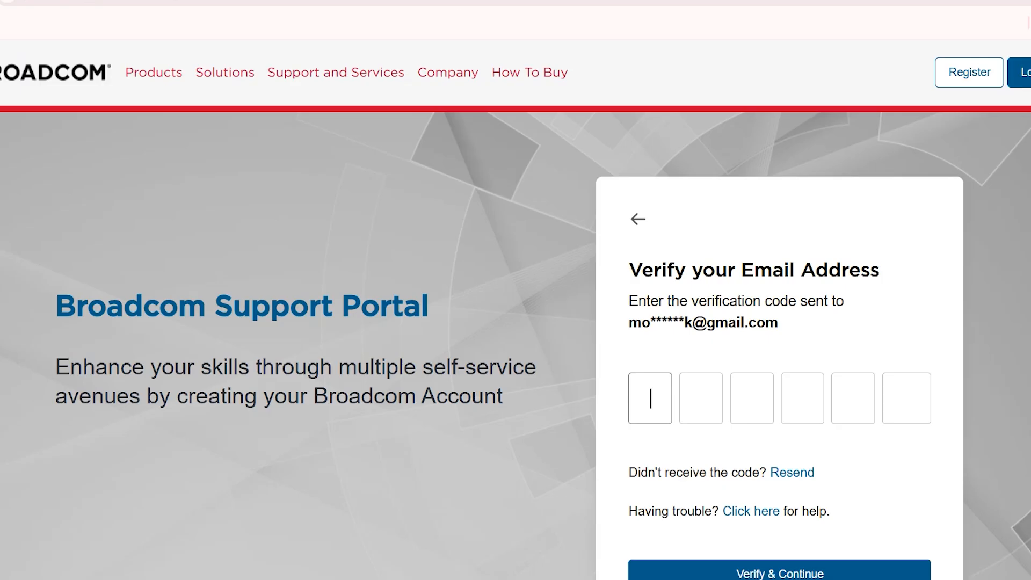
{"action": "right_click", "coordinate": [650, 388]}
{"action": "left_click", "coordinate": [715, 204]}
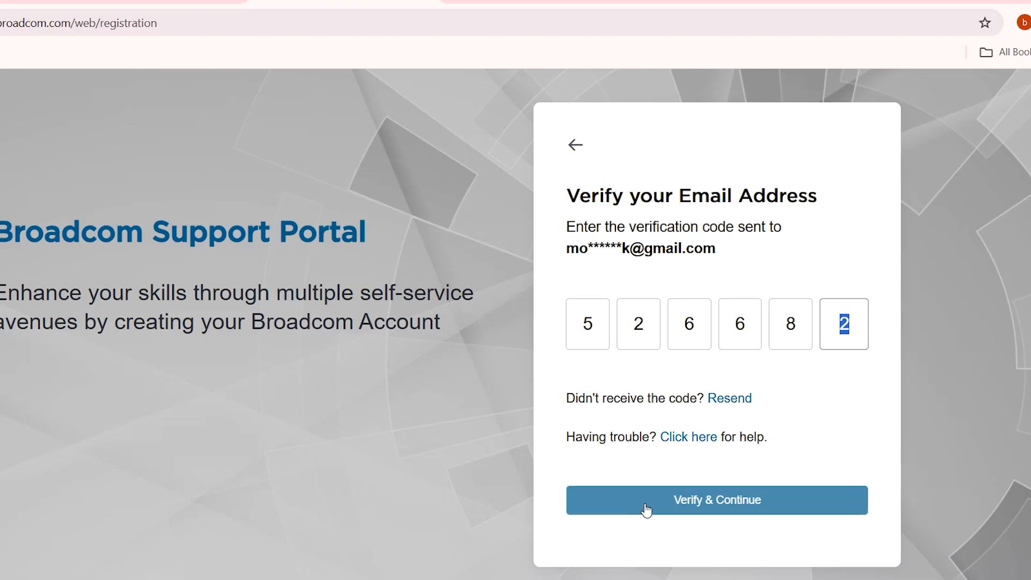
Step: Go to the Broadcom login page and sign in with the account username and the saved password
{"action": "scroll", "coordinate": [867, 424], "scroll_direction": "up", "scroll_amount": 1}
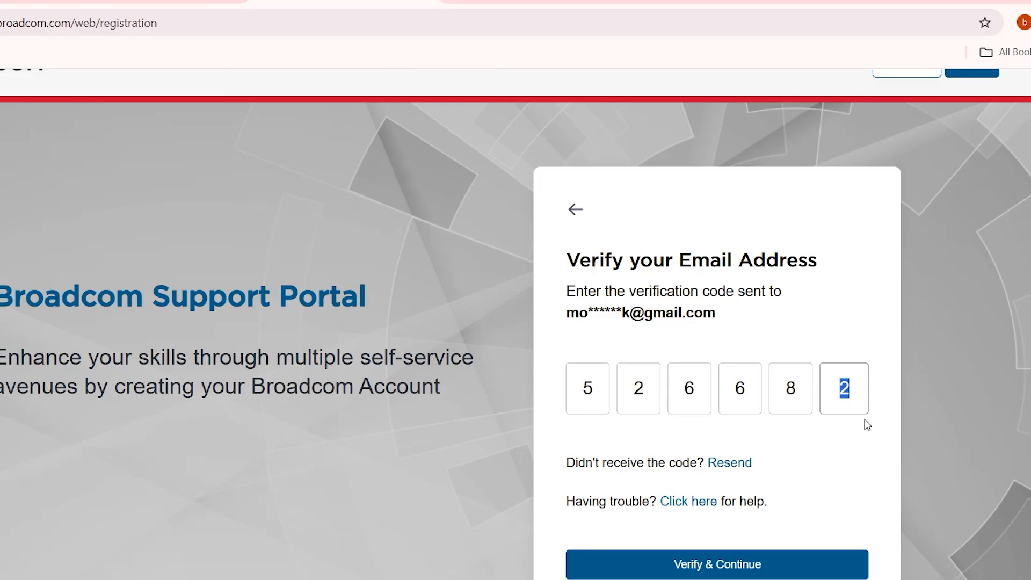
{"action": "scroll", "coordinate": [910, 290], "scroll_direction": "up", "scroll_amount": 1}
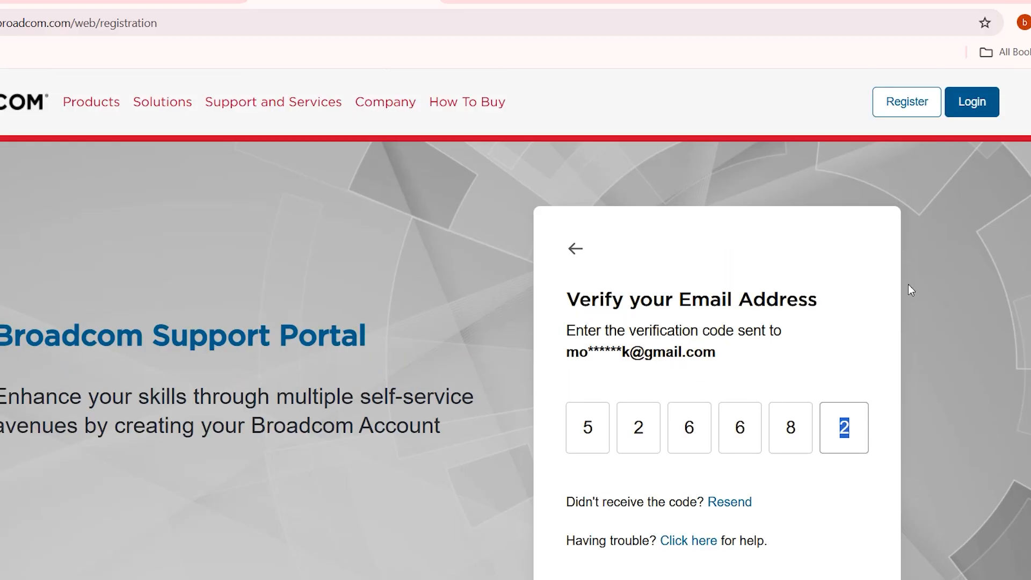
{"action": "left_click", "coordinate": [987, 105]}
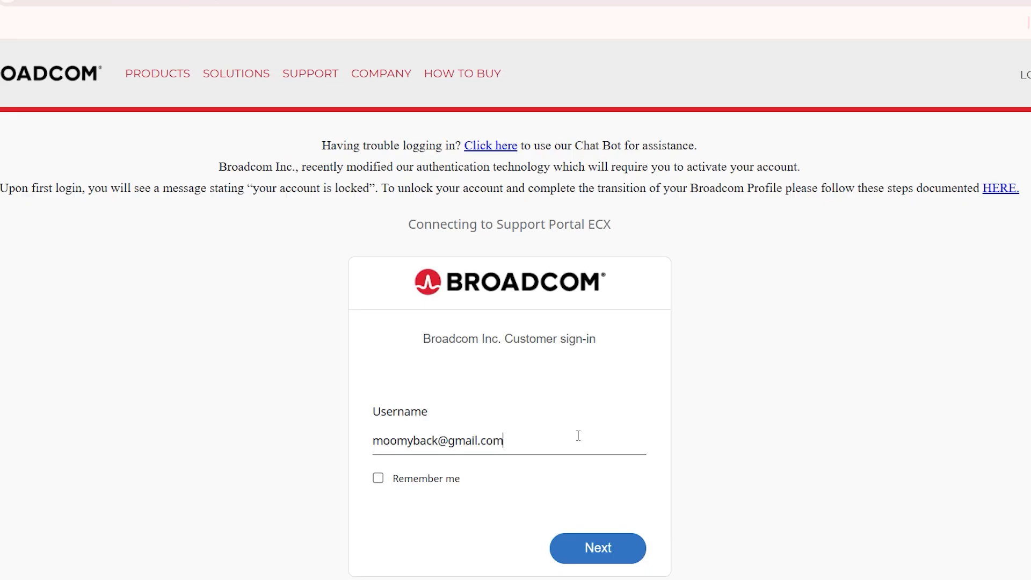
{"action": "left_click", "coordinate": [603, 549]}
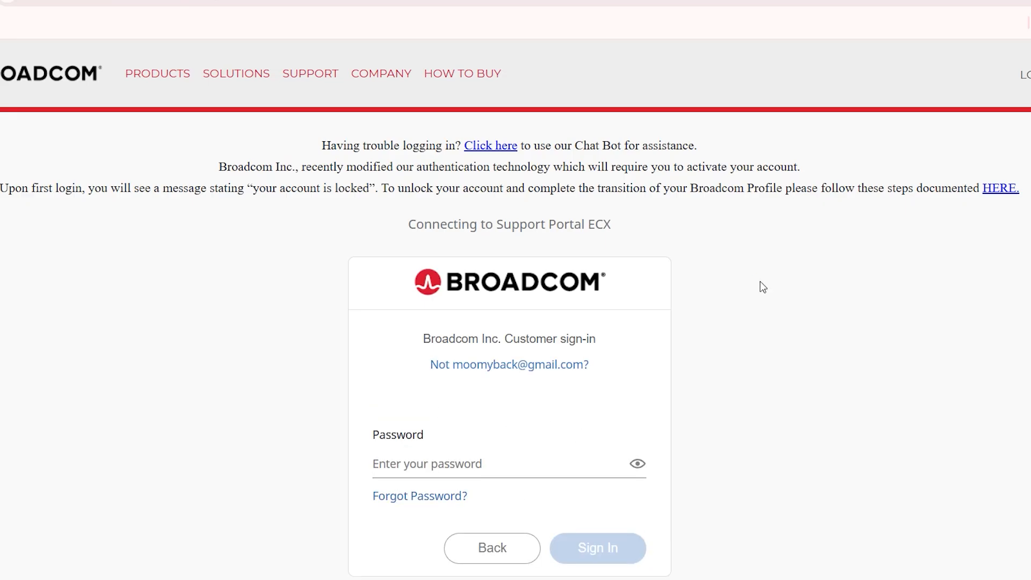
{"action": "left_click", "coordinate": [537, 463]}
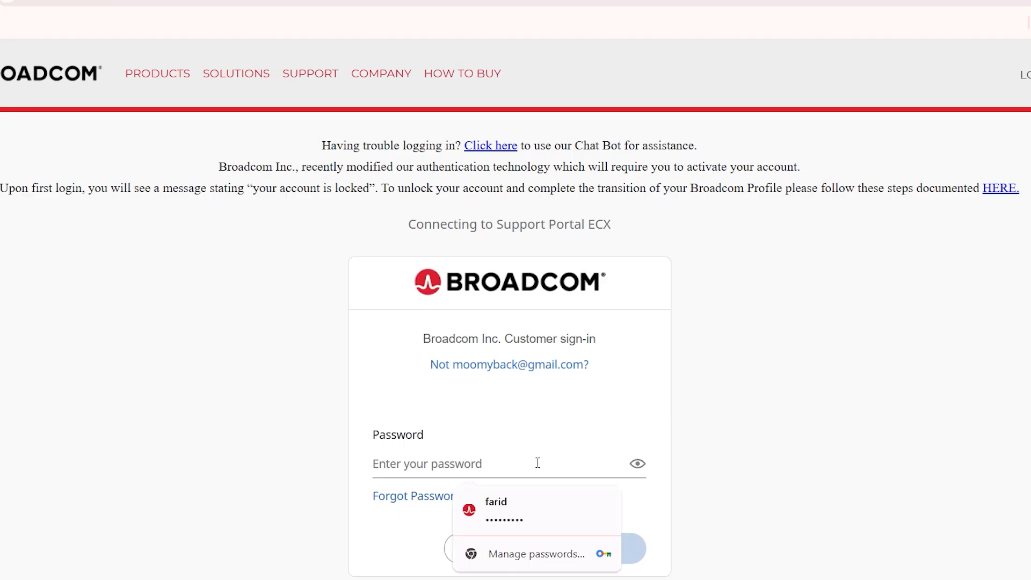
{"action": "left_click", "coordinate": [508, 504]}
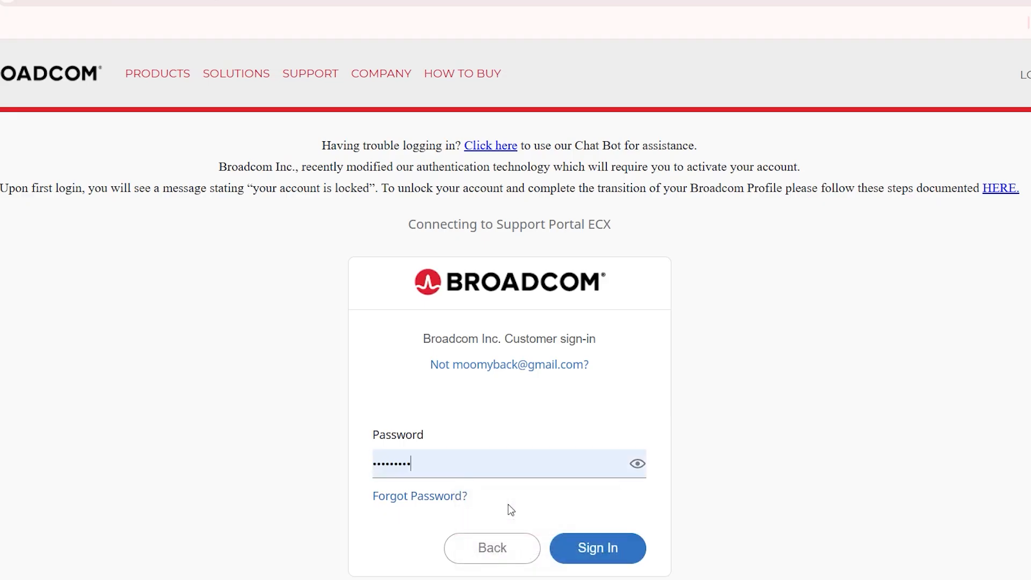
{"action": "left_click", "coordinate": [591, 563]}
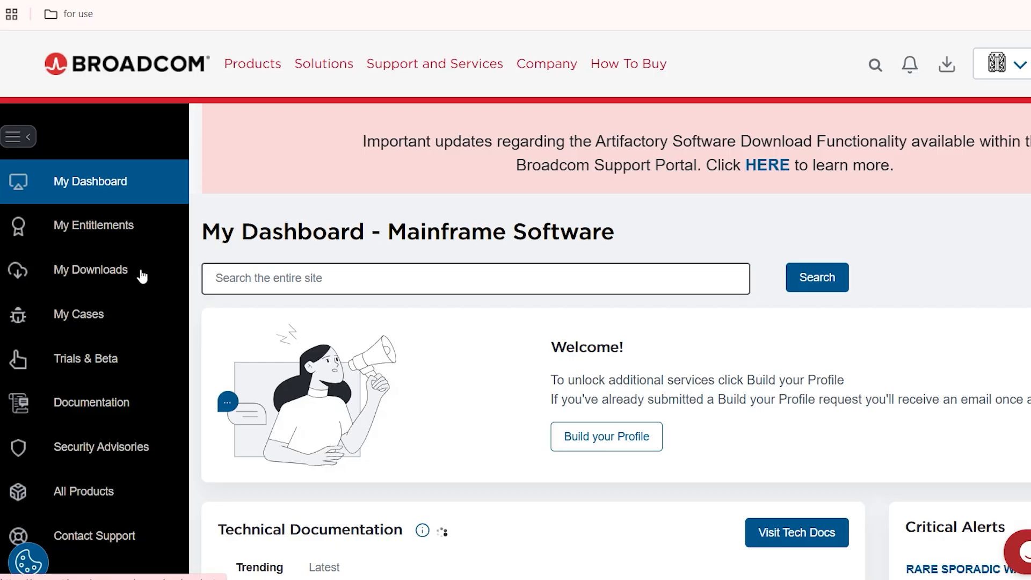
Step: Go to the free software downloads from My Downloads and open VMware Workstation Pro
{"action": "left_click", "coordinate": [104, 279]}
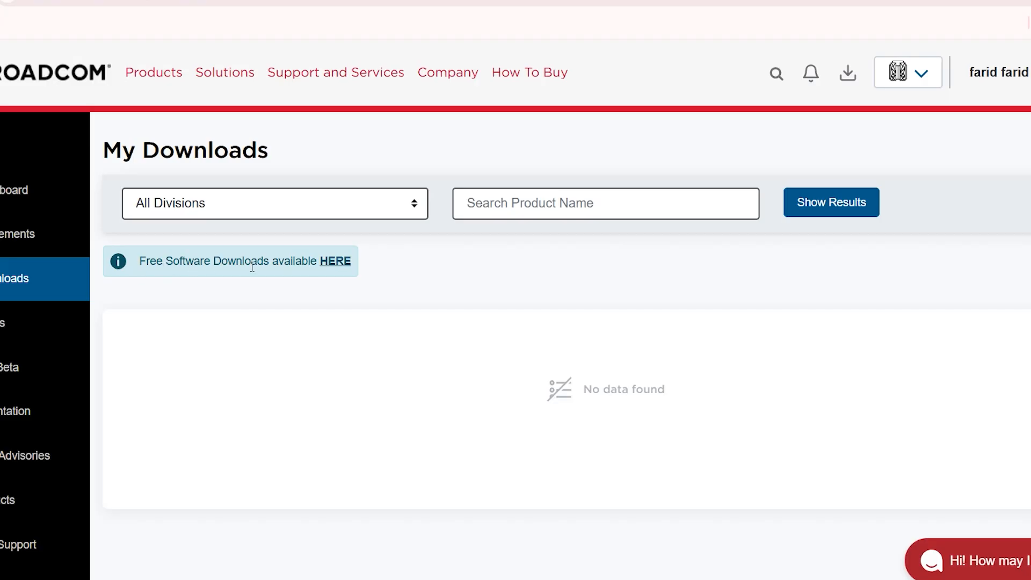
{"action": "left_click", "coordinate": [342, 269]}
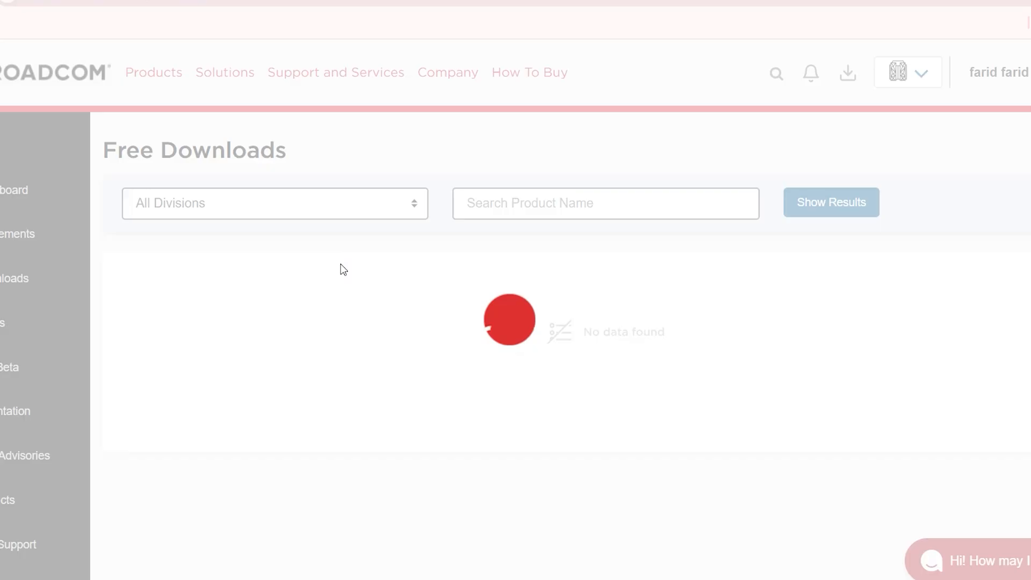
{"action": "scroll", "coordinate": [414, 379], "scroll_direction": "down", "scroll_amount": 10}
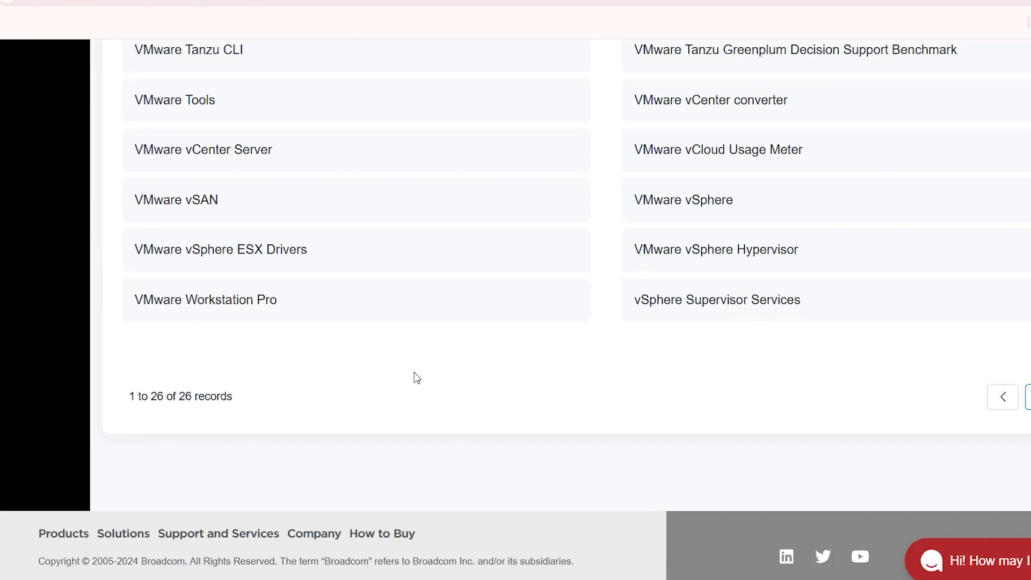
{"action": "scroll", "coordinate": [340, 299], "scroll_direction": "up", "scroll_amount": 10}
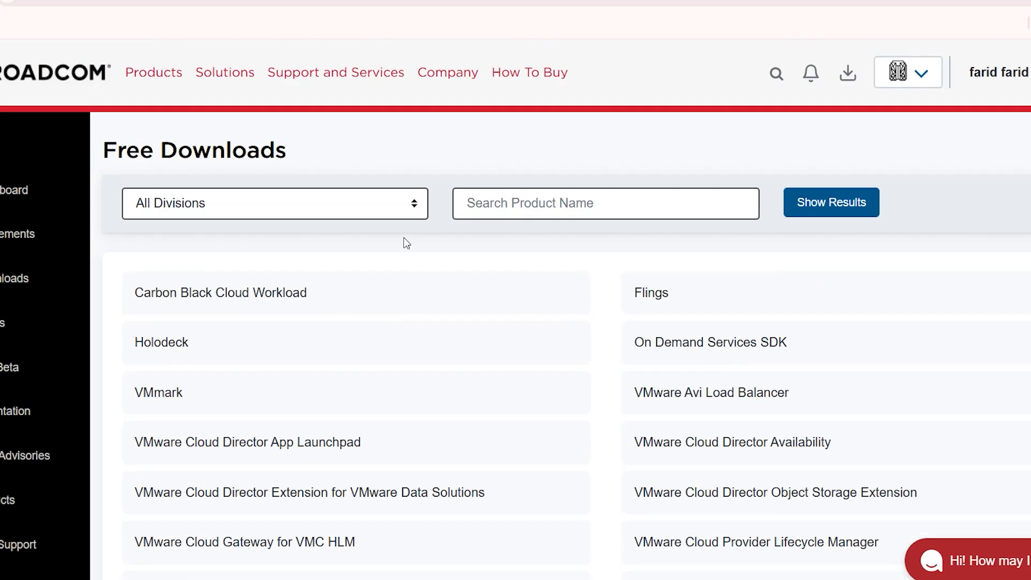
{"action": "scroll", "coordinate": [471, 243], "scroll_direction": "down", "scroll_amount": 10}
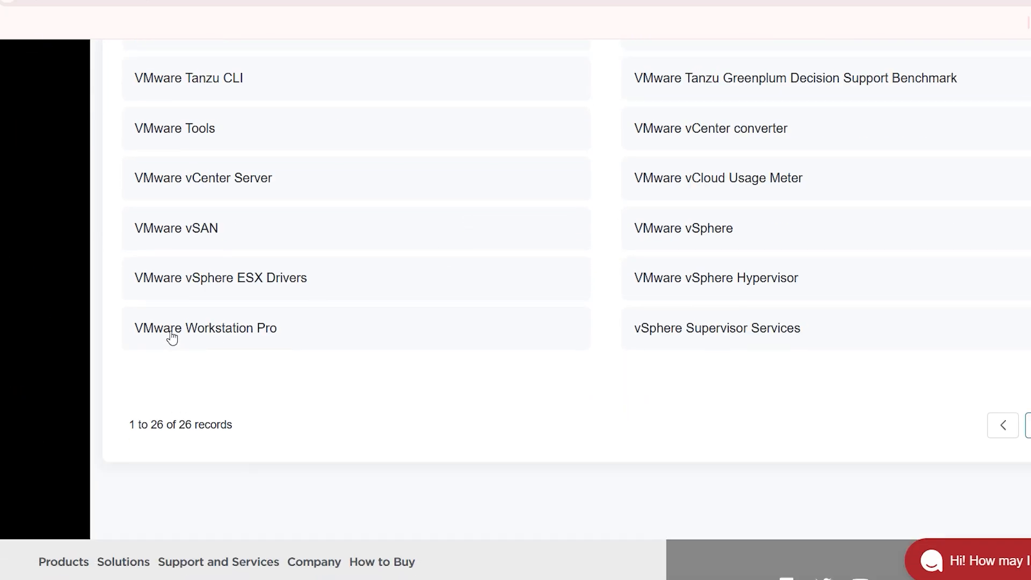
{"action": "left_click", "coordinate": [209, 328]}
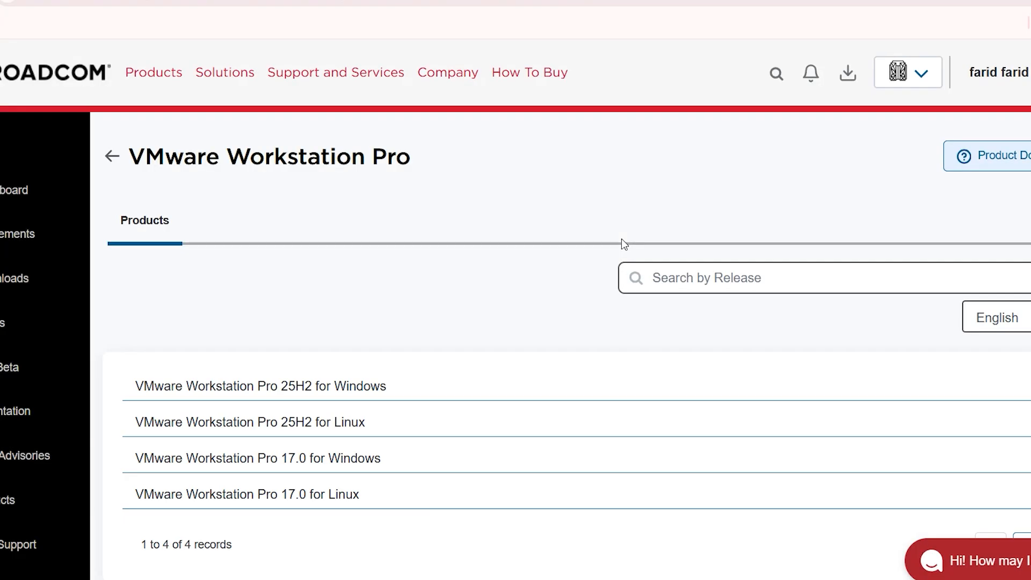
Step: Expand VMware Workstation Pro 25H2 for Windows and open the download page of its 25H2 release
{"action": "scroll", "coordinate": [590, 239], "scroll_direction": "down", "scroll_amount": 2}
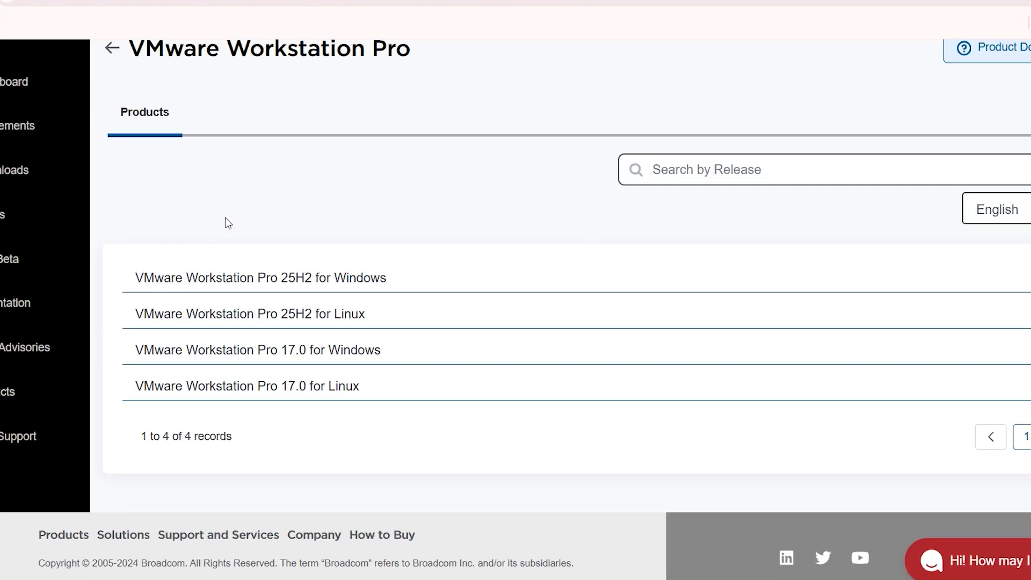
{"action": "scroll", "coordinate": [334, 360], "scroll_direction": "up", "scroll_amount": 1}
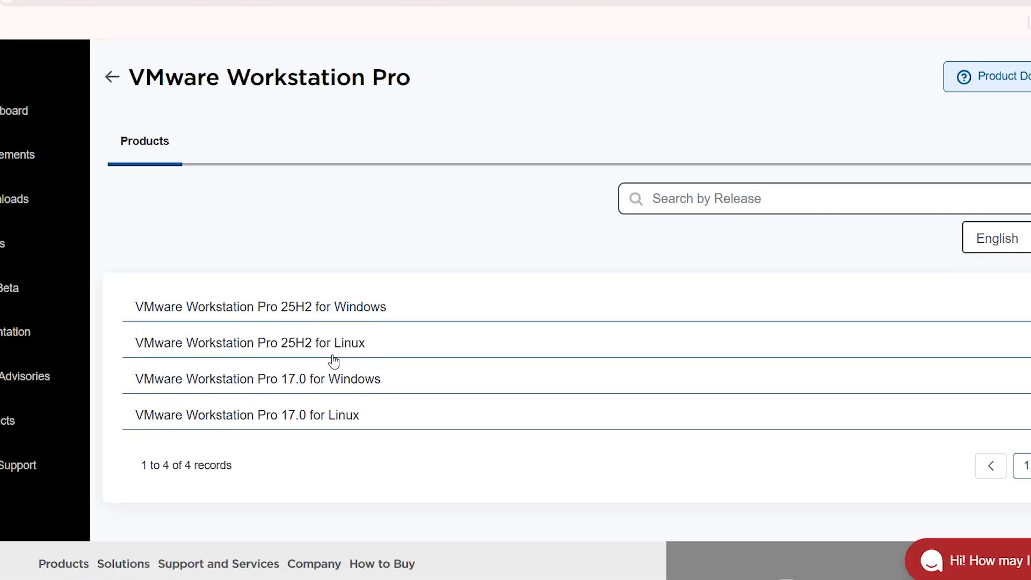
{"action": "left_click", "coordinate": [339, 312]}
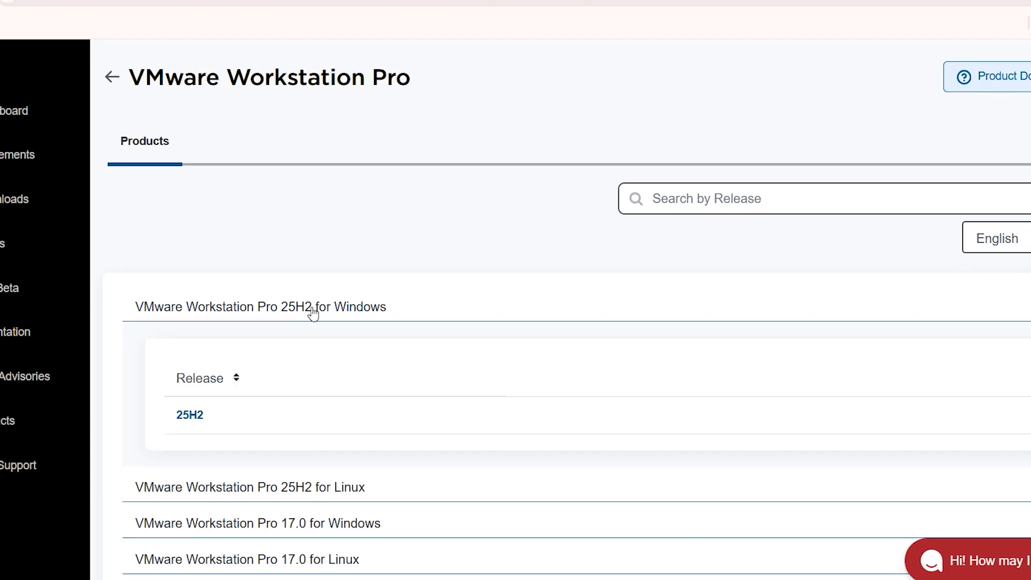
{"action": "left_click", "coordinate": [189, 416]}
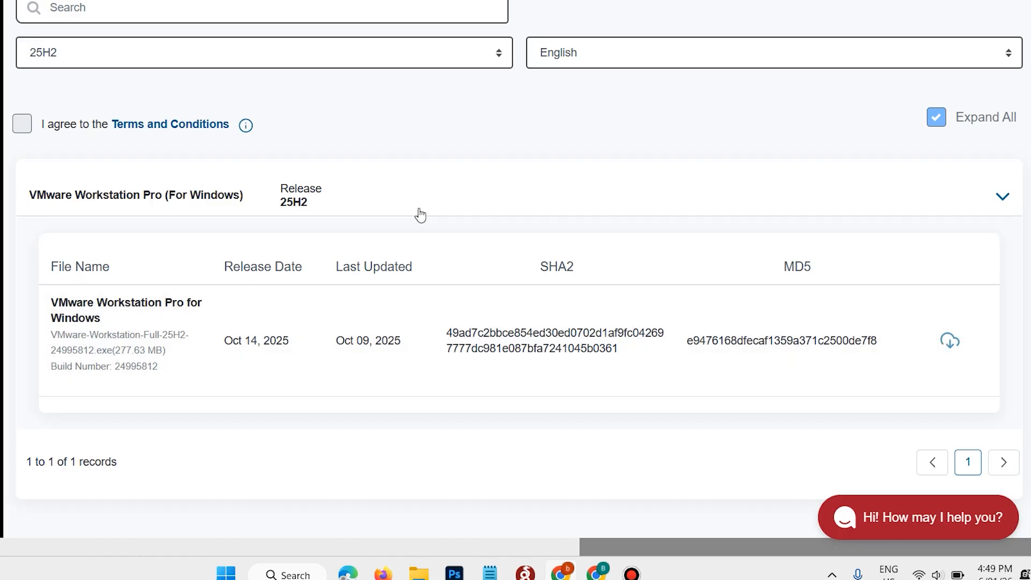
Step: Open the Terms and Conditions for the 25H2 download, then return to the product files page
{"action": "scroll", "coordinate": [418, 214], "scroll_direction": "up", "scroll_amount": 2}
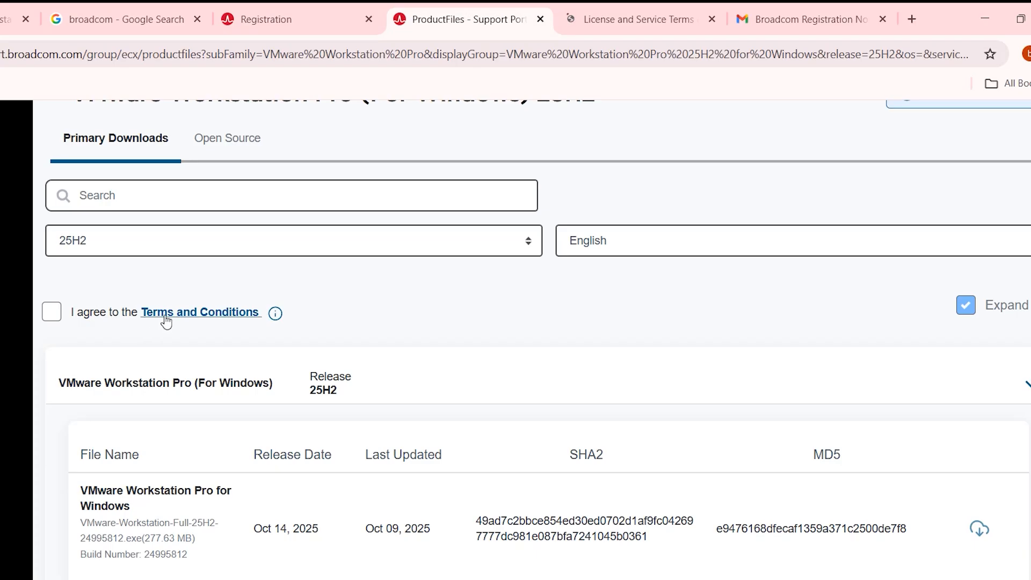
{"action": "left_click", "coordinate": [212, 314]}
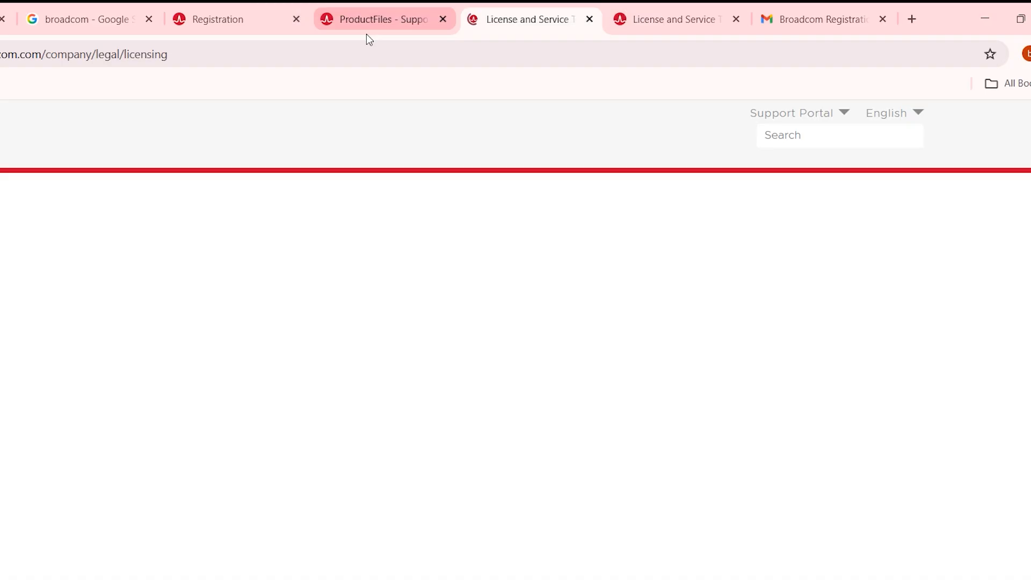
{"action": "left_click", "coordinate": [369, 18]}
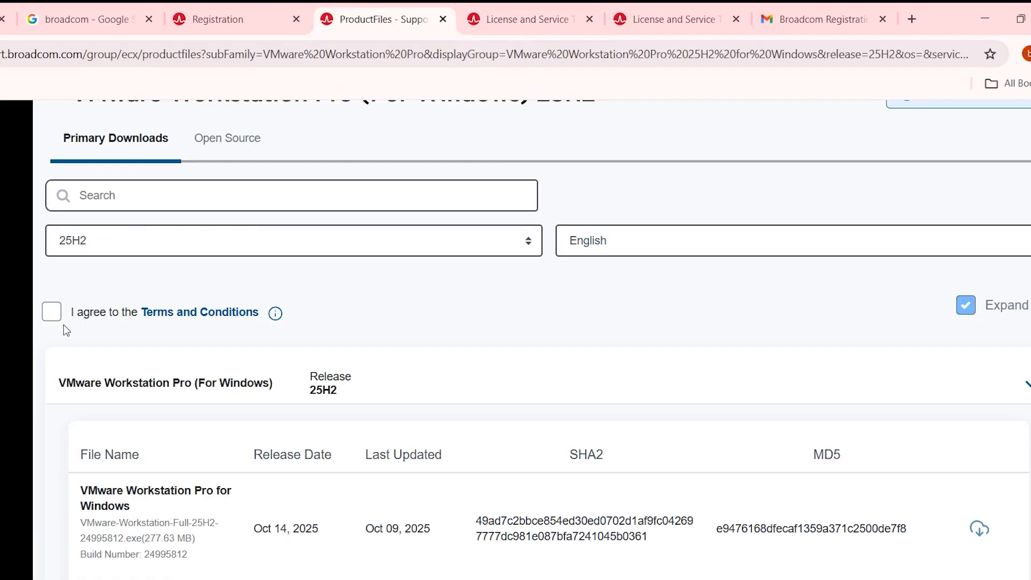
Step: Agree to the Terms and Conditions, then request the VMware Workstation Pro for Windows 25H2 file and proceed to the additional verification
{"action": "left_click", "coordinate": [53, 312]}
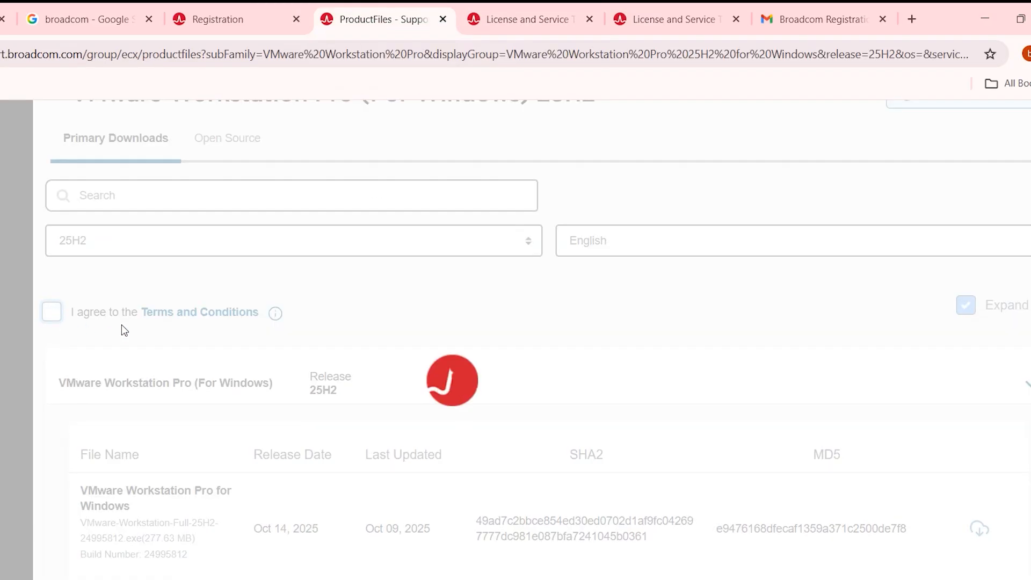
{"action": "scroll", "coordinate": [801, 504], "scroll_direction": "down", "scroll_amount": 2}
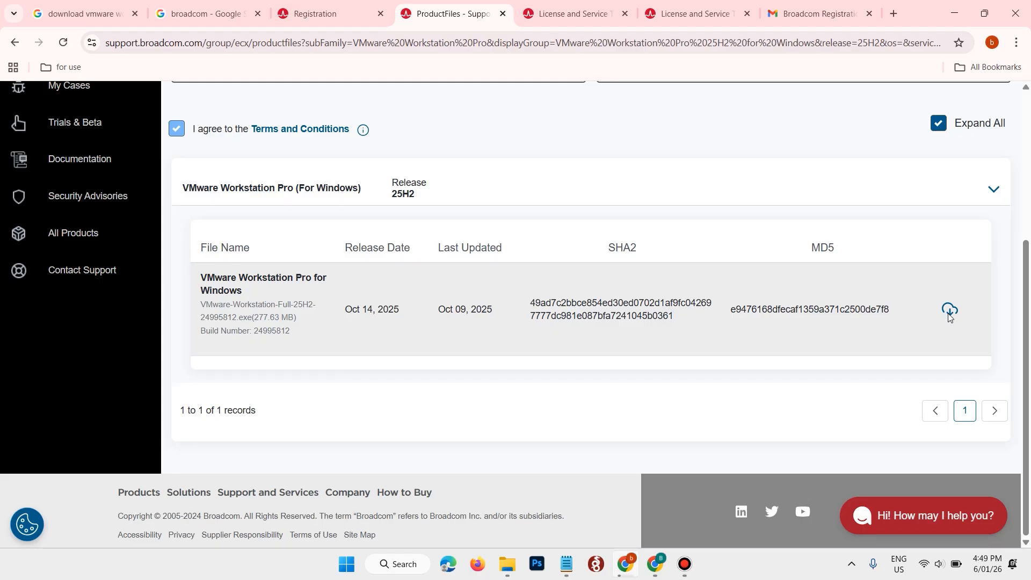
{"action": "left_click", "coordinate": [949, 310]}
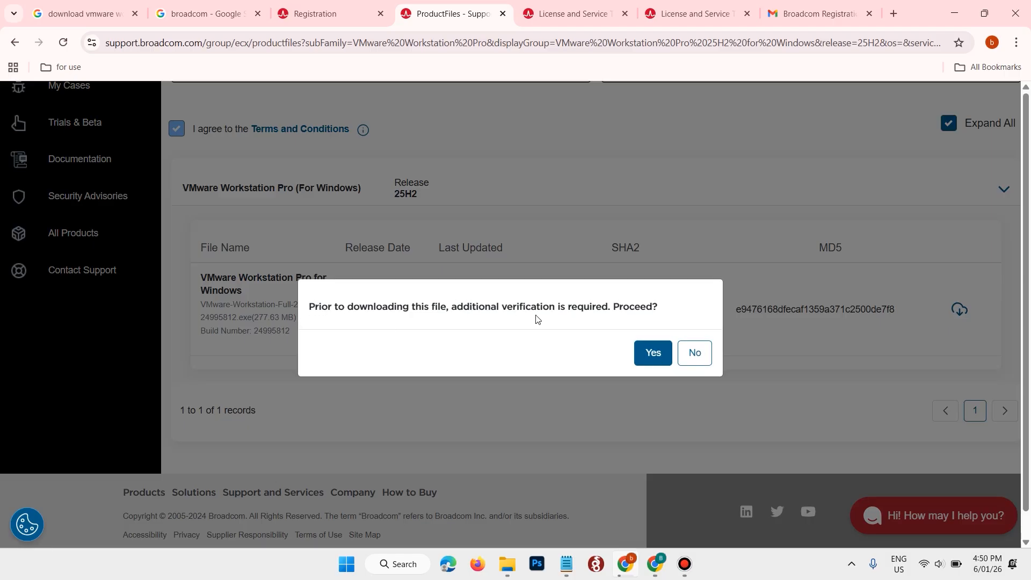
{"action": "left_click", "coordinate": [647, 352]}
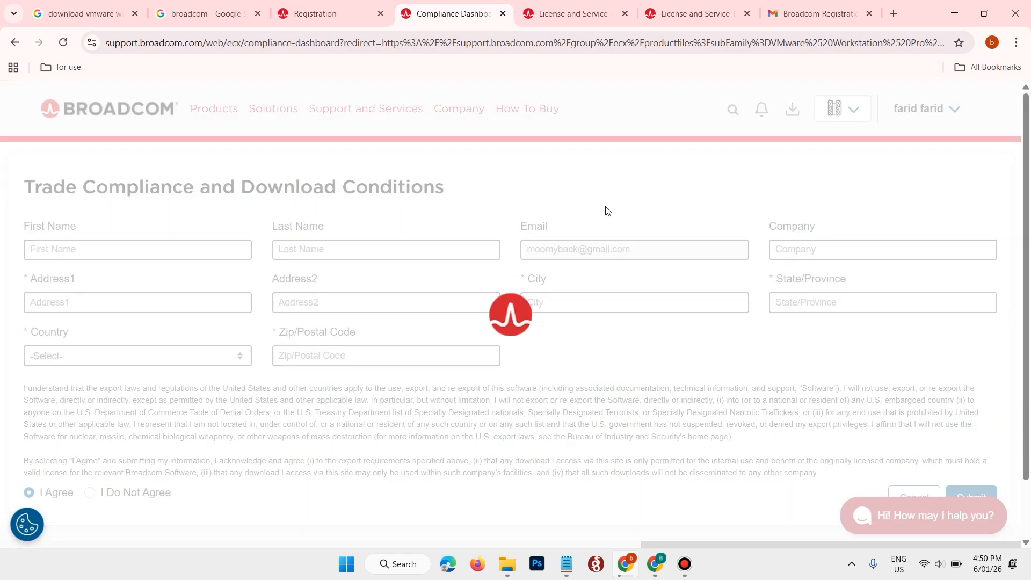
Step: Submit the Trade Compliance and Download Conditions form with I Agree selected, and download the VMware Workstation Pro for Windows installer
{"action": "scroll", "coordinate": [606, 211], "scroll_direction": "down", "scroll_amount": 1}
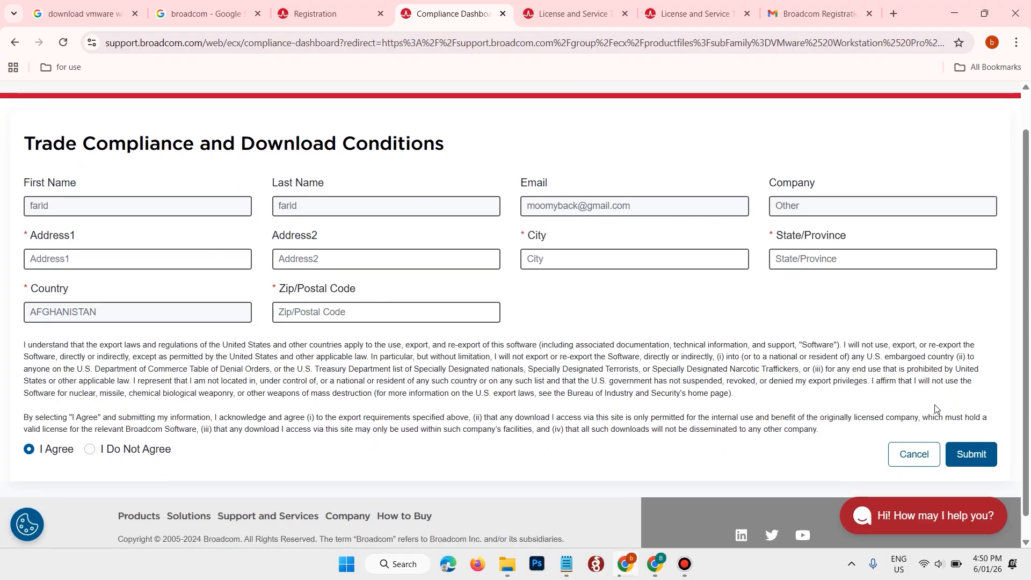
{"action": "left_click", "coordinate": [973, 453]}
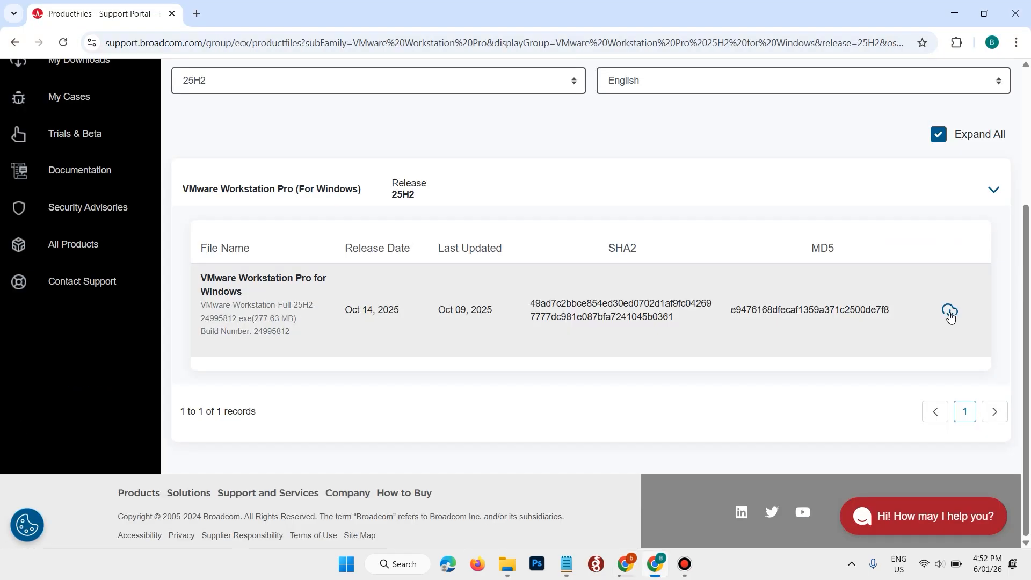
{"action": "left_click", "coordinate": [950, 312]}
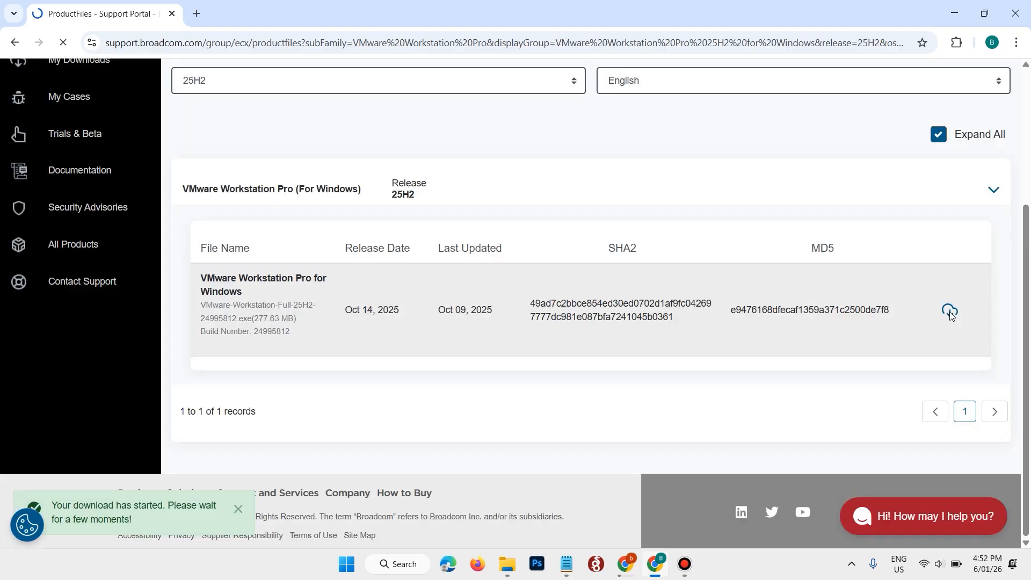
{"action": "left_click", "coordinate": [966, 47]}
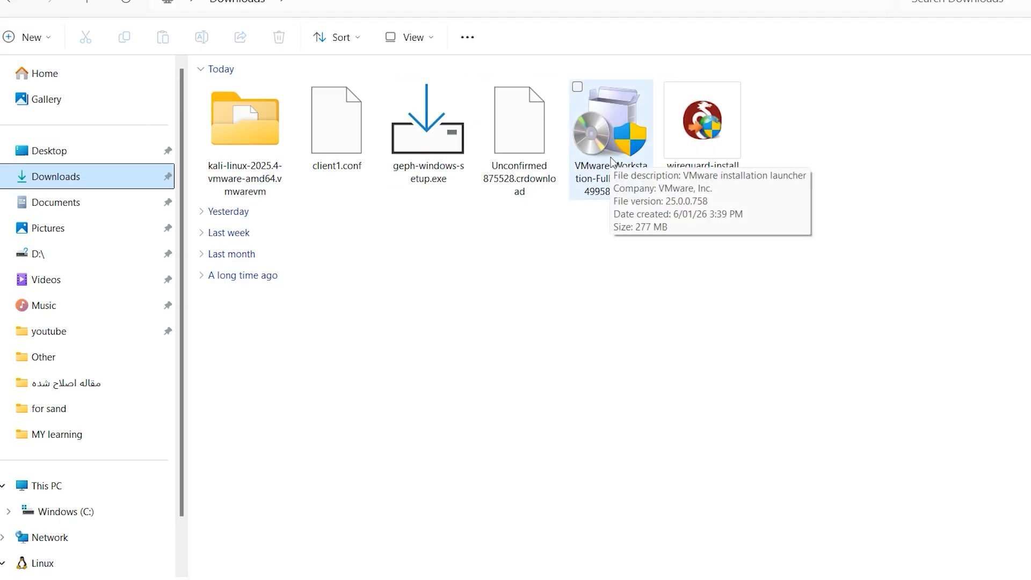
Step: Run the VMware-Workstation-Full-25H2-24995812.exe installer from the Downloads folder and accept the End-User License Agreement
{"action": "left_click", "coordinate": [599, 120]}
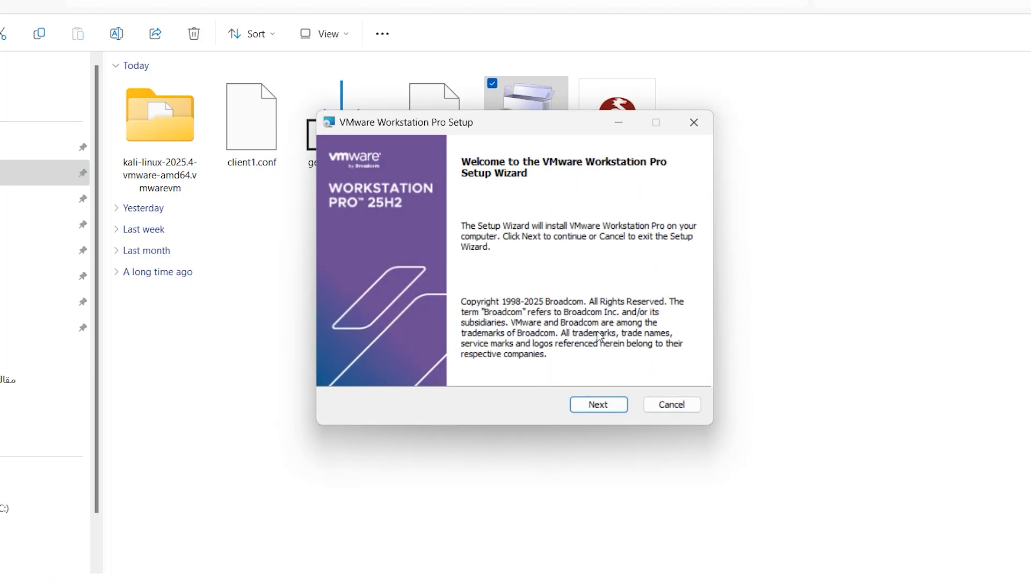
{"action": "left_click", "coordinate": [594, 405]}
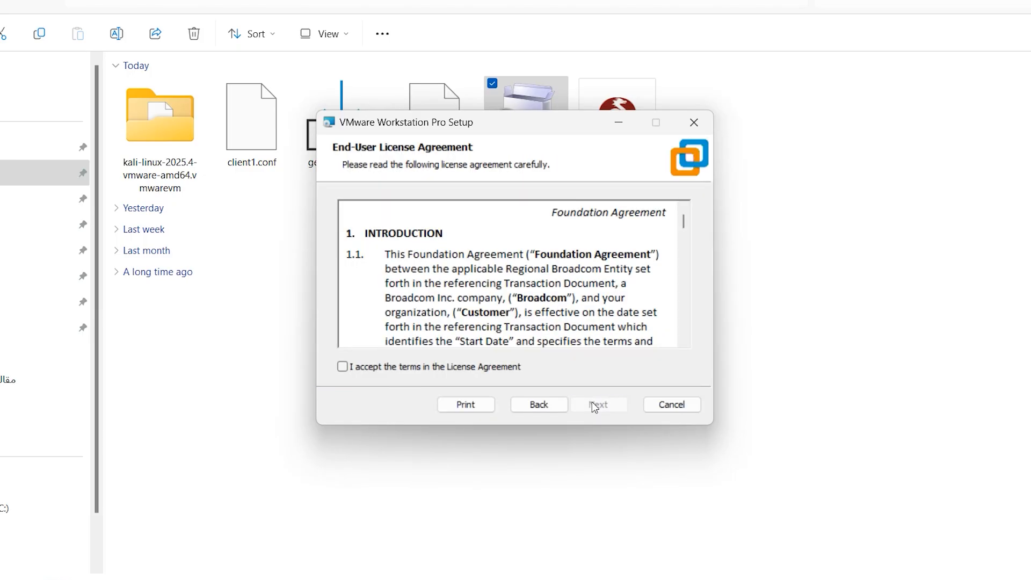
{"action": "left_click", "coordinate": [441, 373]}
{"action": "left_click", "coordinate": [602, 409]}
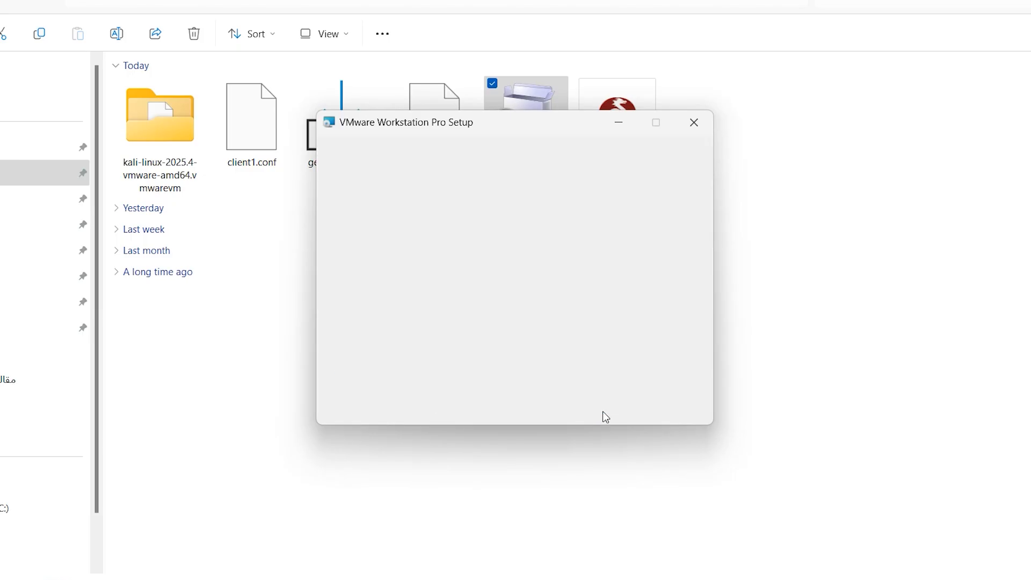
Step: Install VMware Workstation Pro to the default folder, keeping startup update checks and the Customer Experience Improvement Program enabled, and finish the setup
{"action": "left_click", "coordinate": [605, 415]}
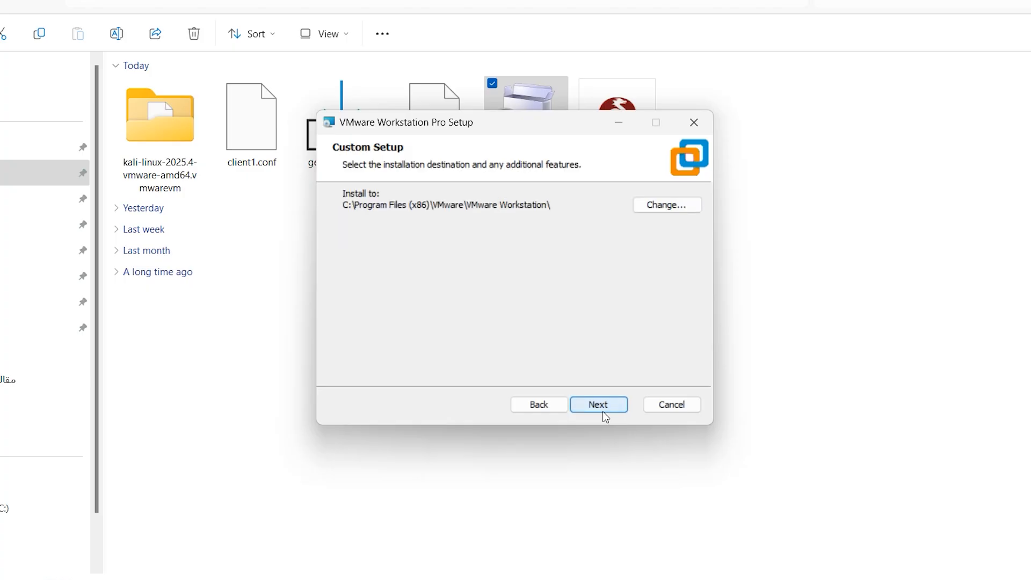
{"action": "left_click", "coordinate": [605, 416]}
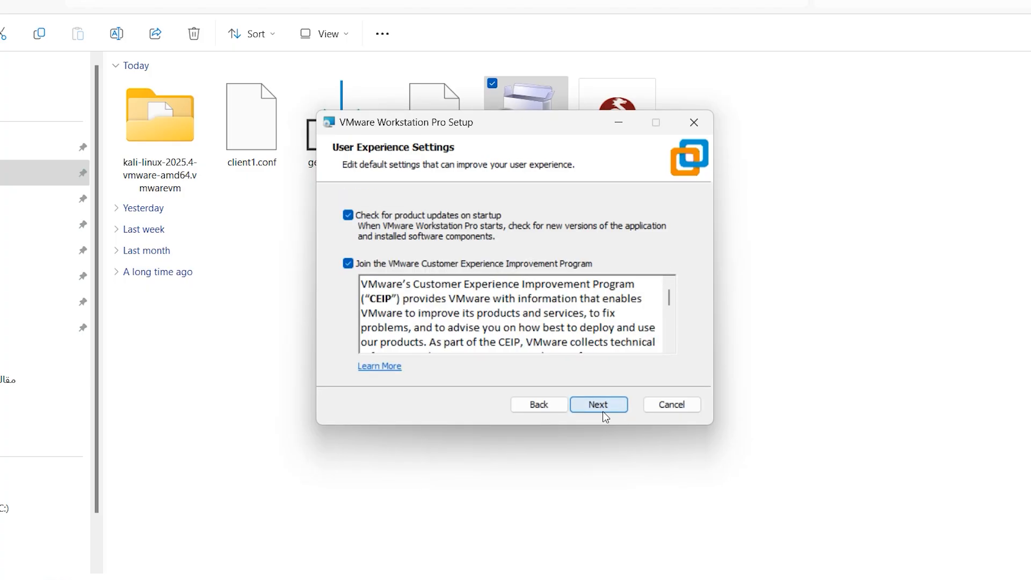
{"action": "left_click", "coordinate": [605, 416]}
{"action": "left_click", "coordinate": [606, 417]}
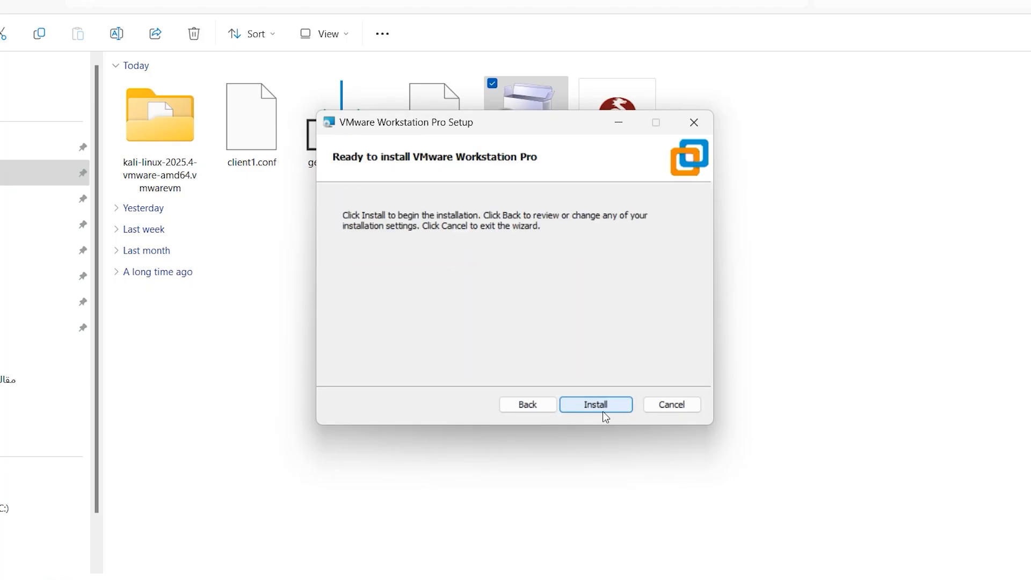
{"action": "left_click", "coordinate": [605, 416]}
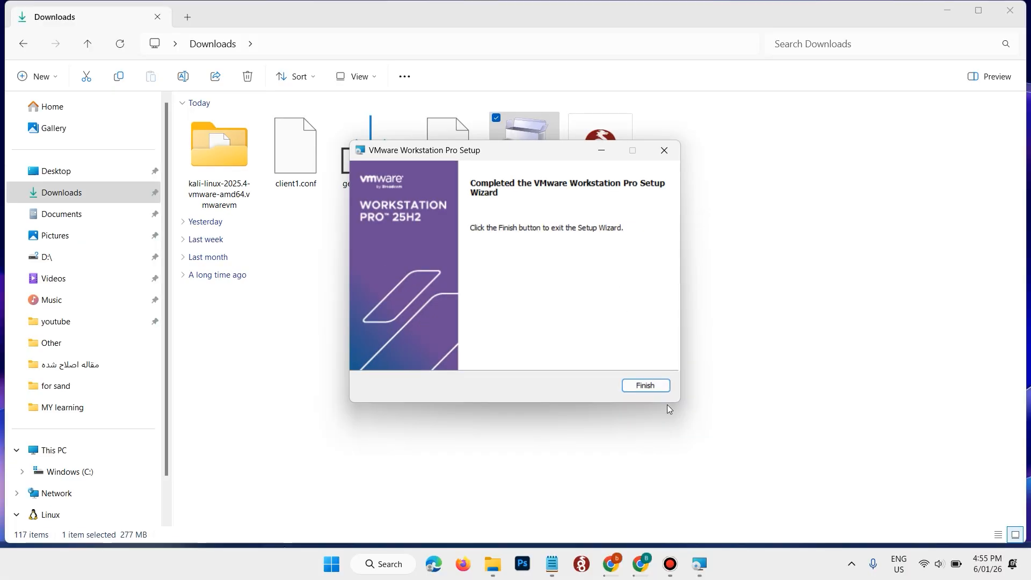
{"action": "left_click", "coordinate": [660, 389]}
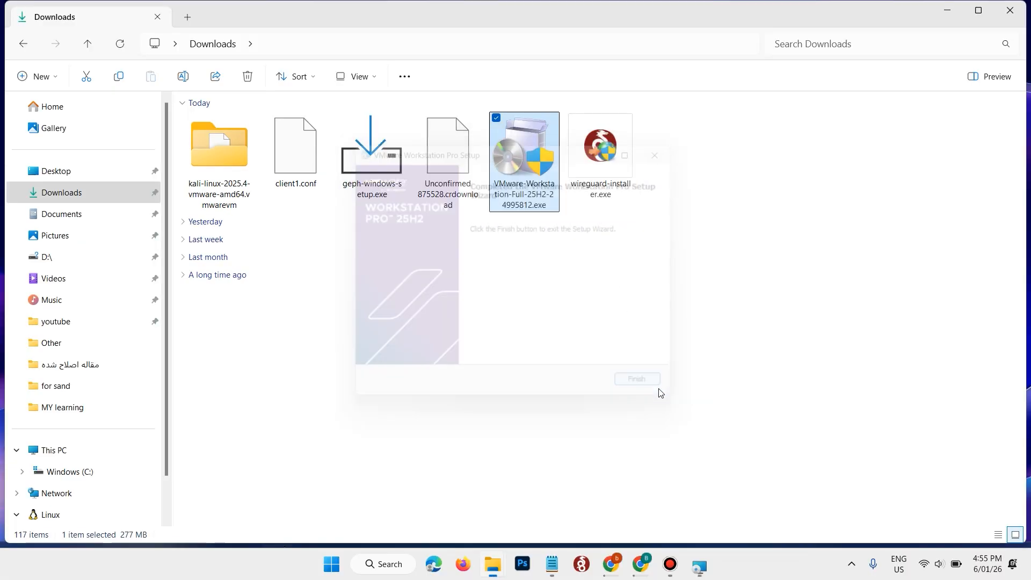
Step: Launch VMware Workstation Pro from the recent apps in Windows Search
{"action": "left_click", "coordinate": [405, 567]}
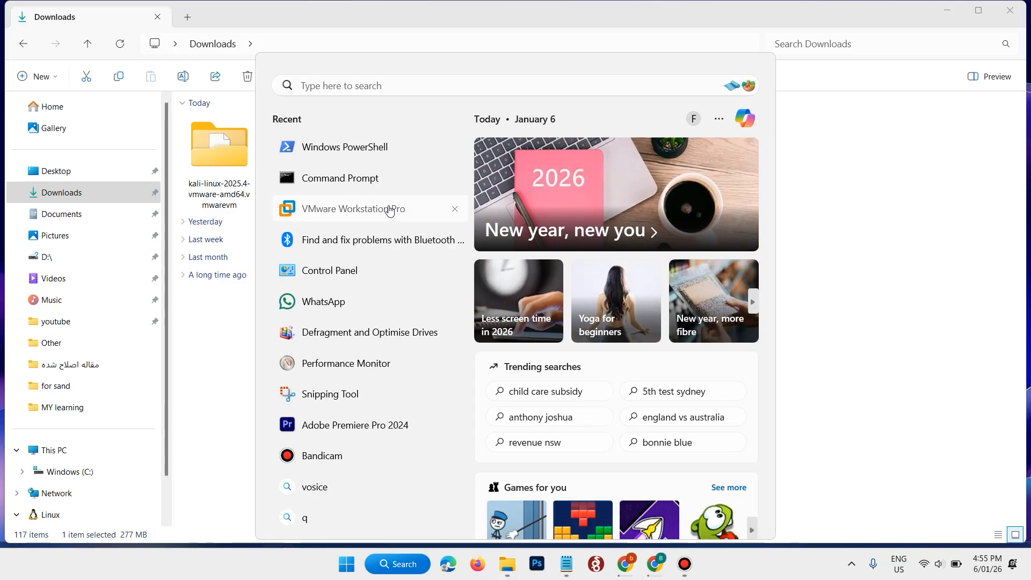
{"action": "left_click", "coordinate": [391, 210]}
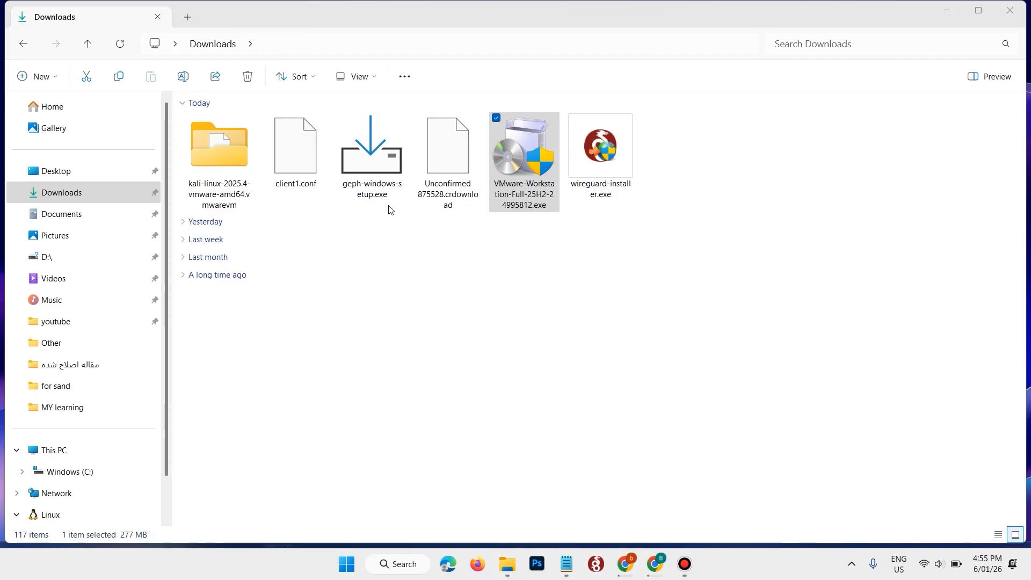